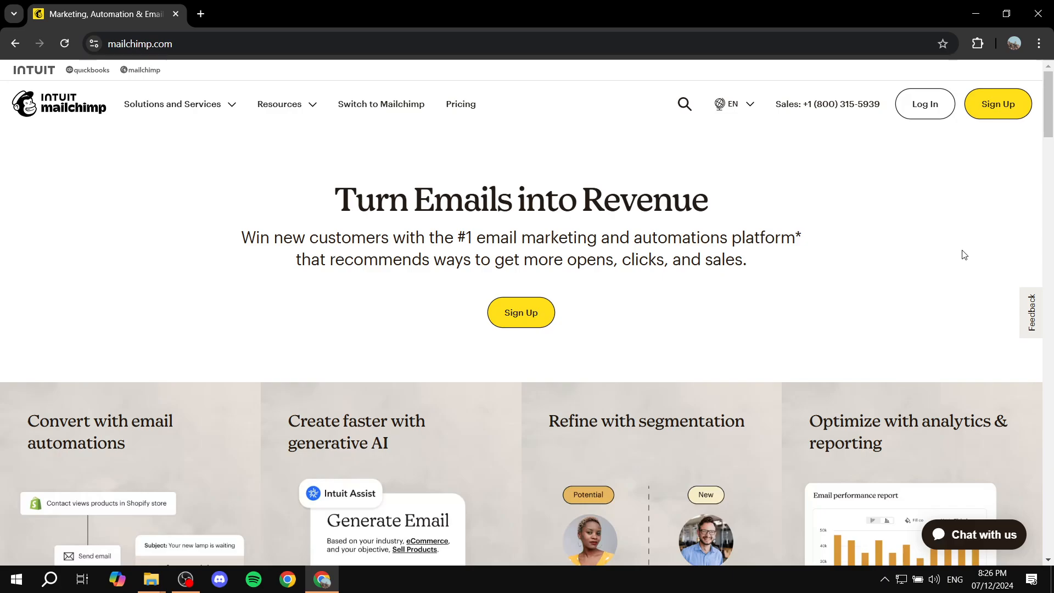
Log in to the Mailchimp account and review the account verification options on the security update page
left_click(922, 107)
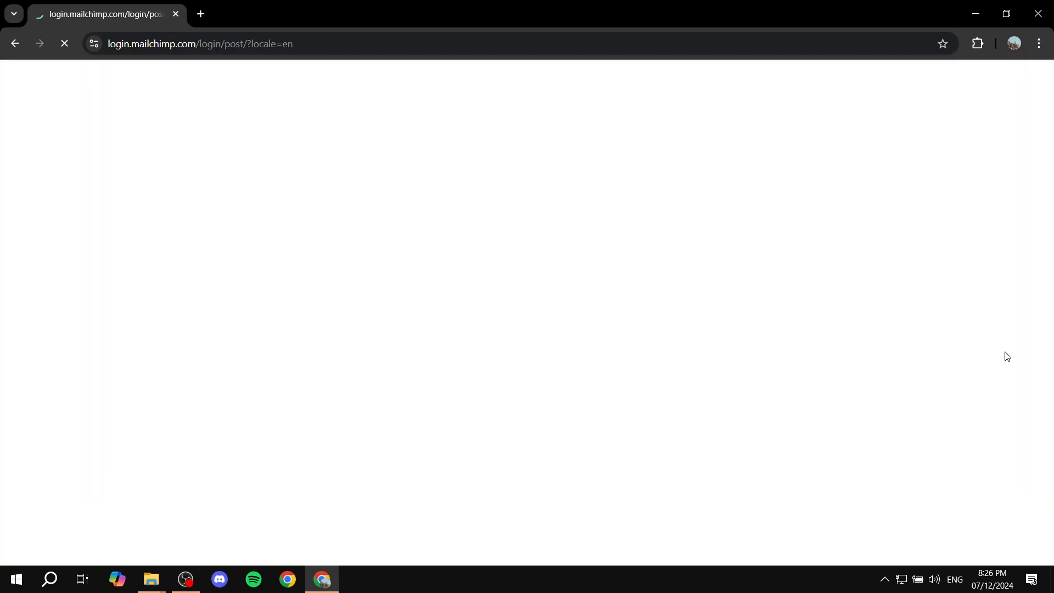
scroll(525, 431, "down", 3)
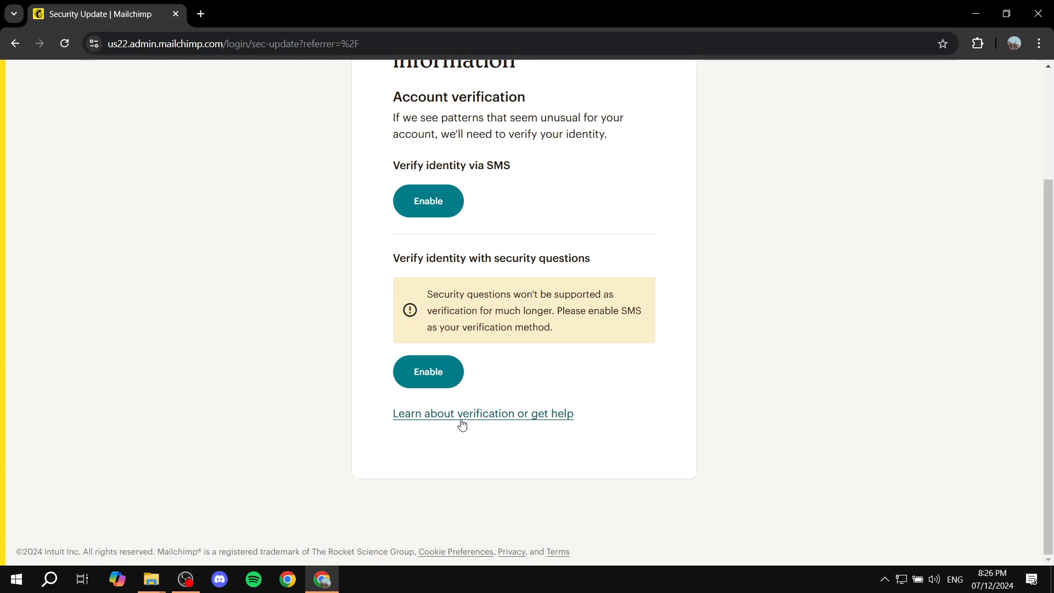
scroll(952, 343, "up", 2)
scroll(931, 333, "down", 2)
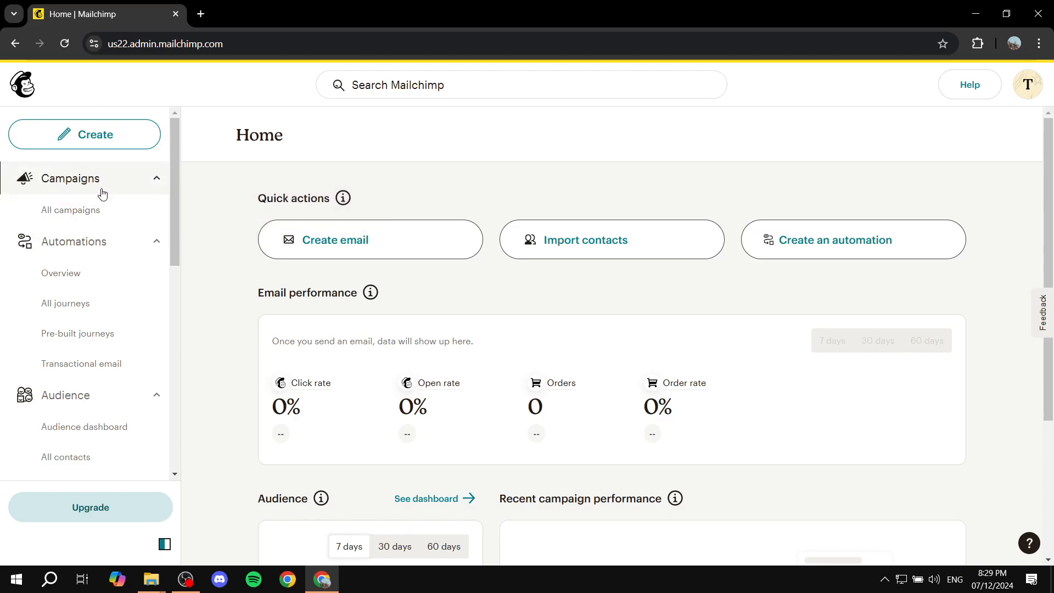
Create a regular email campaign from the campaigns list and dismiss the email design chooser
left_click(83, 213)
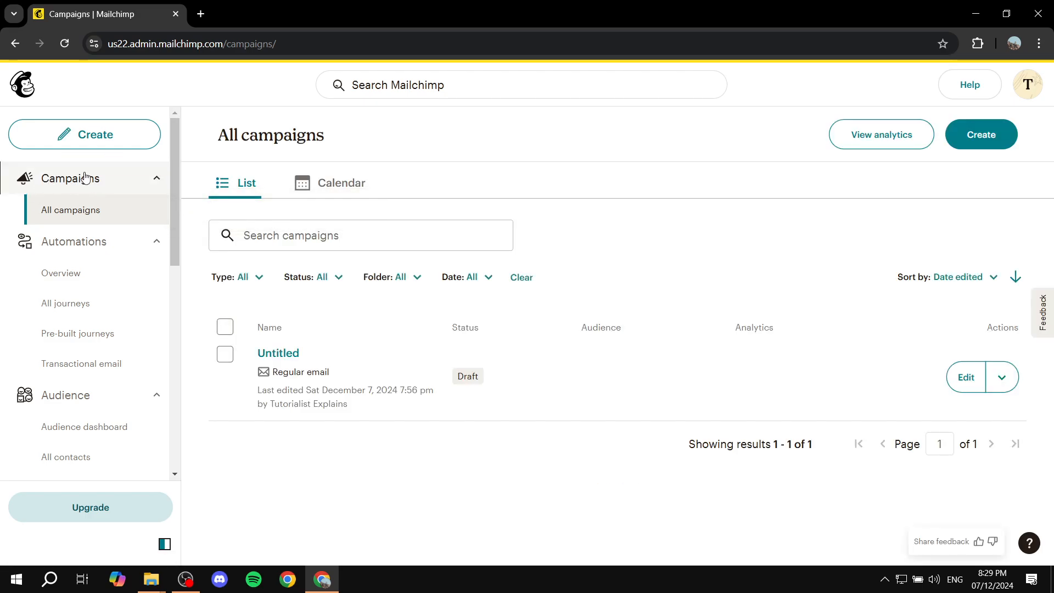
left_click(977, 145)
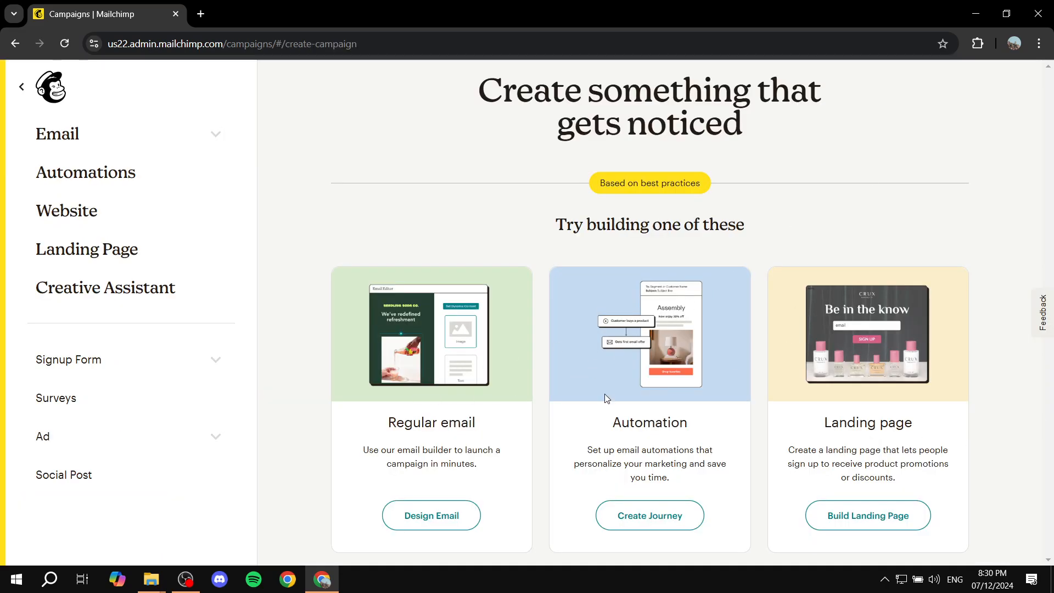
left_click_drag(368, 428, 523, 429)
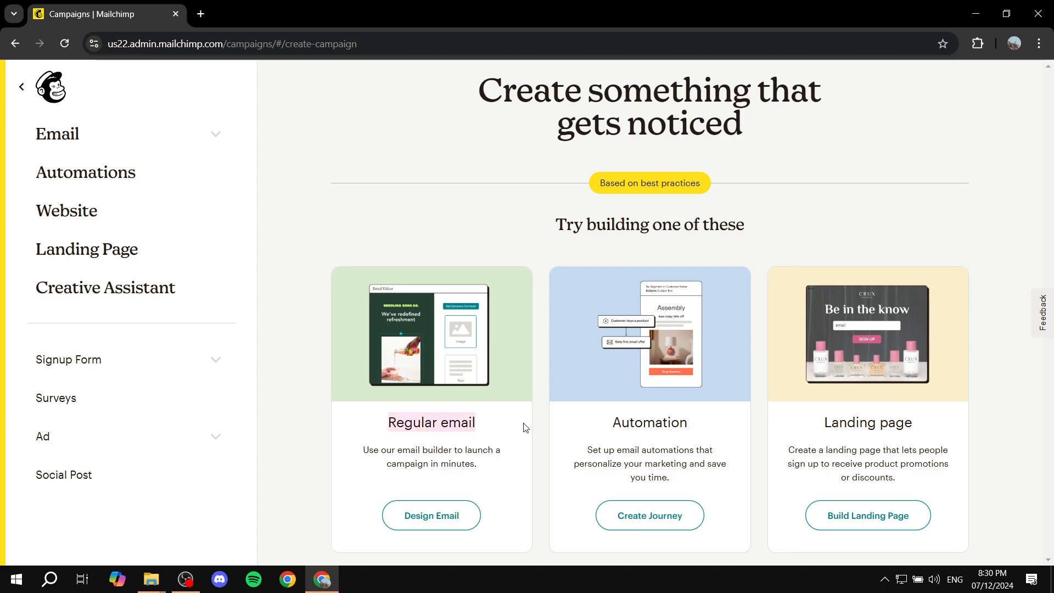
left_click(524, 428)
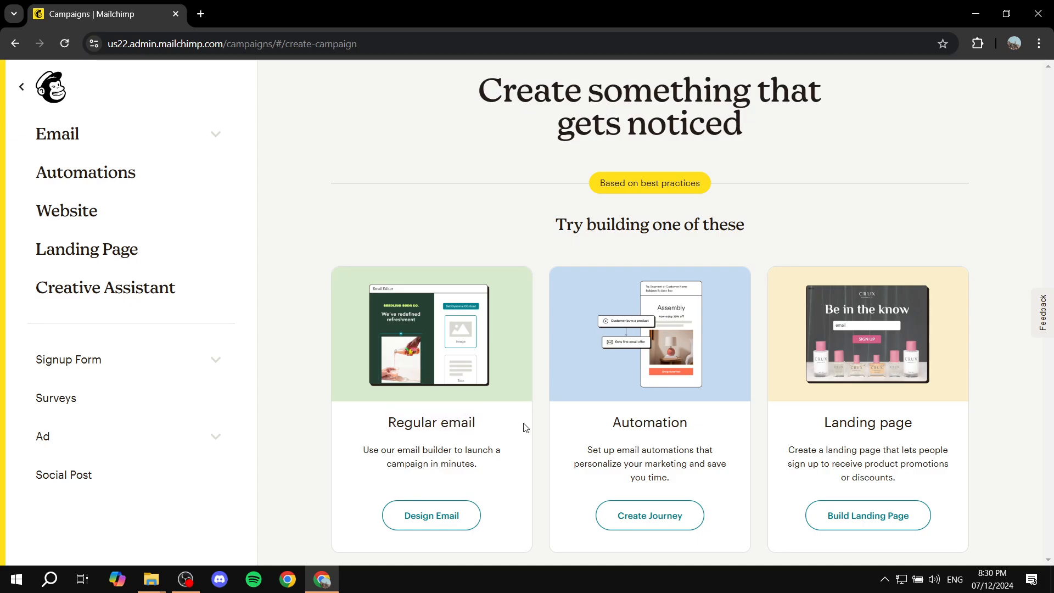
left_click(416, 515)
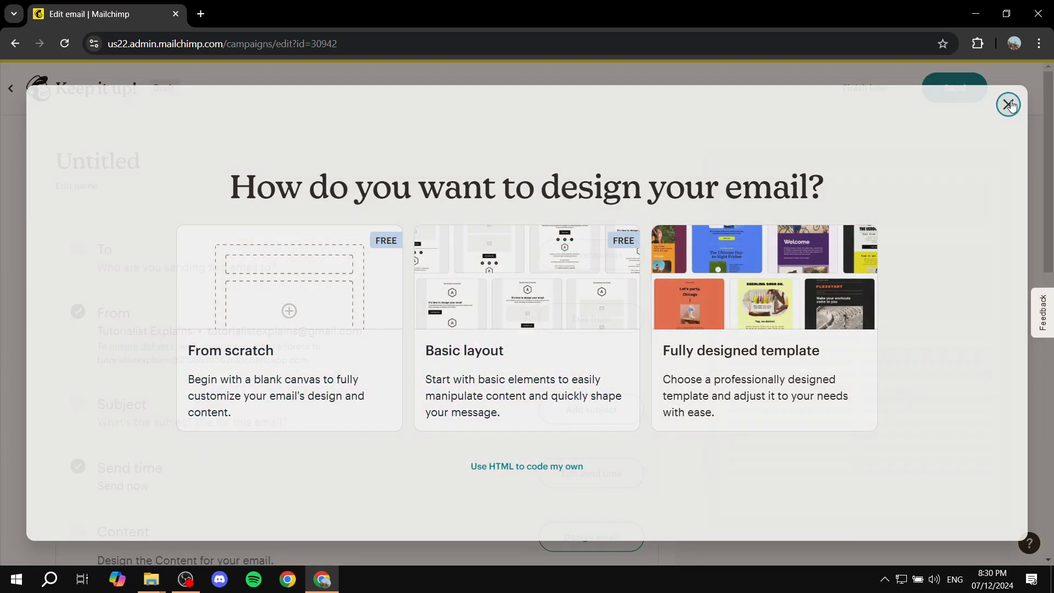
left_click(1009, 105)
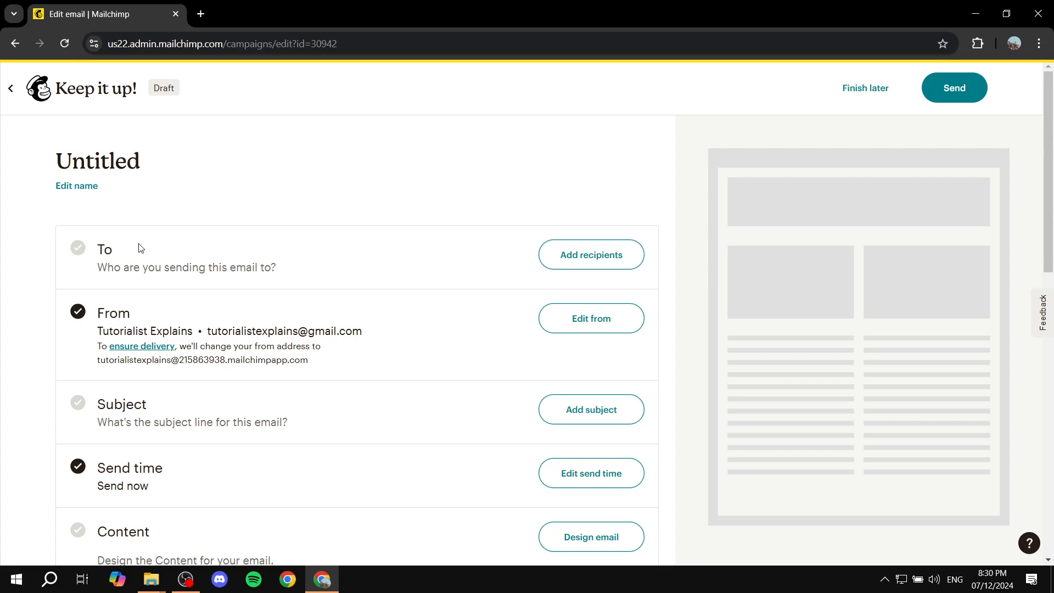
Start a contact import from the email's recipients section and select "Upload a file" as the import method
left_click(603, 254)
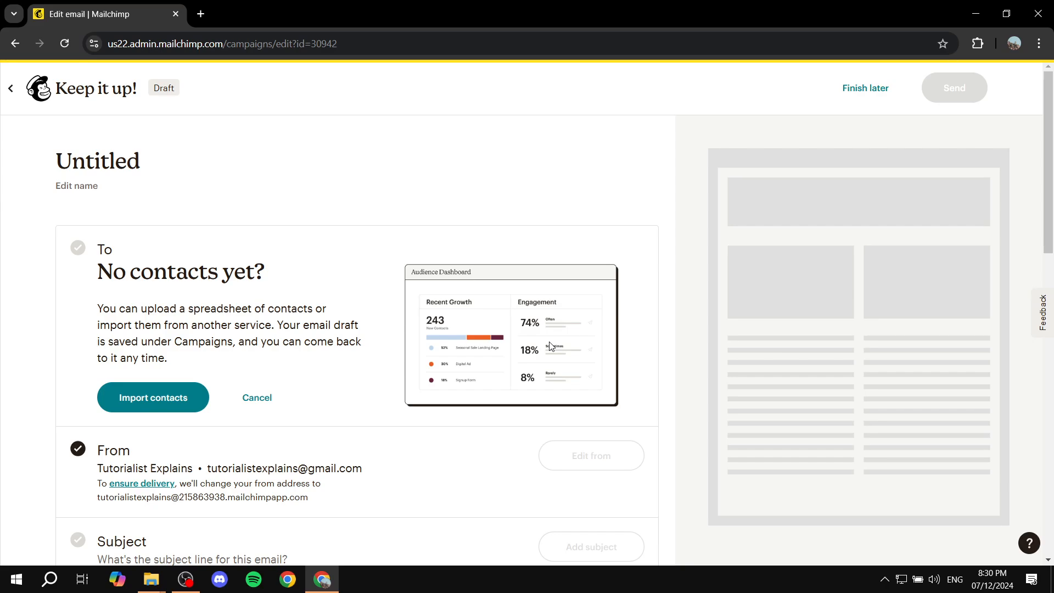
left_click(175, 398)
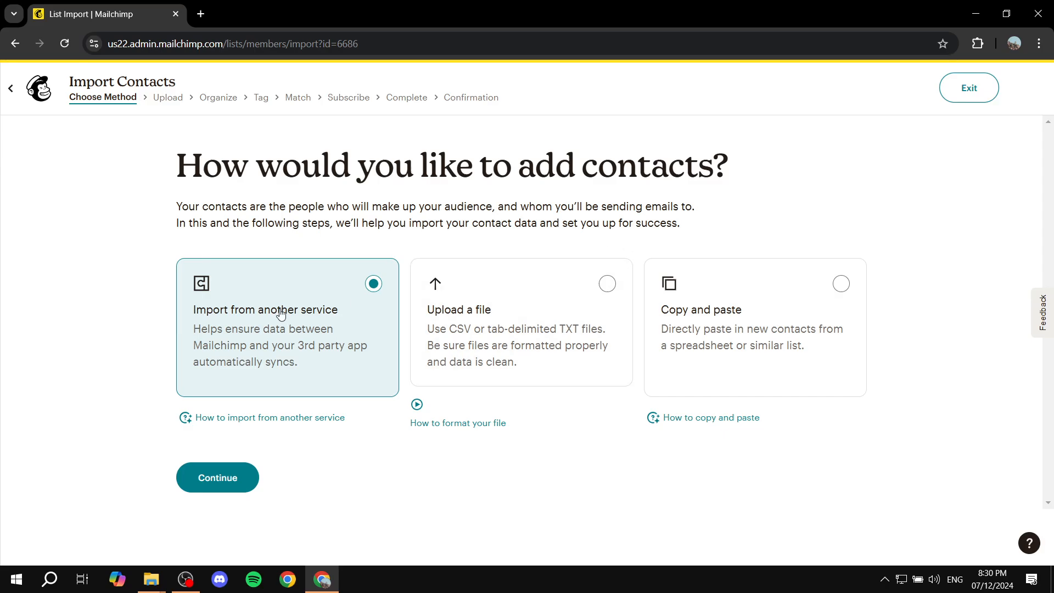
left_click(772, 346)
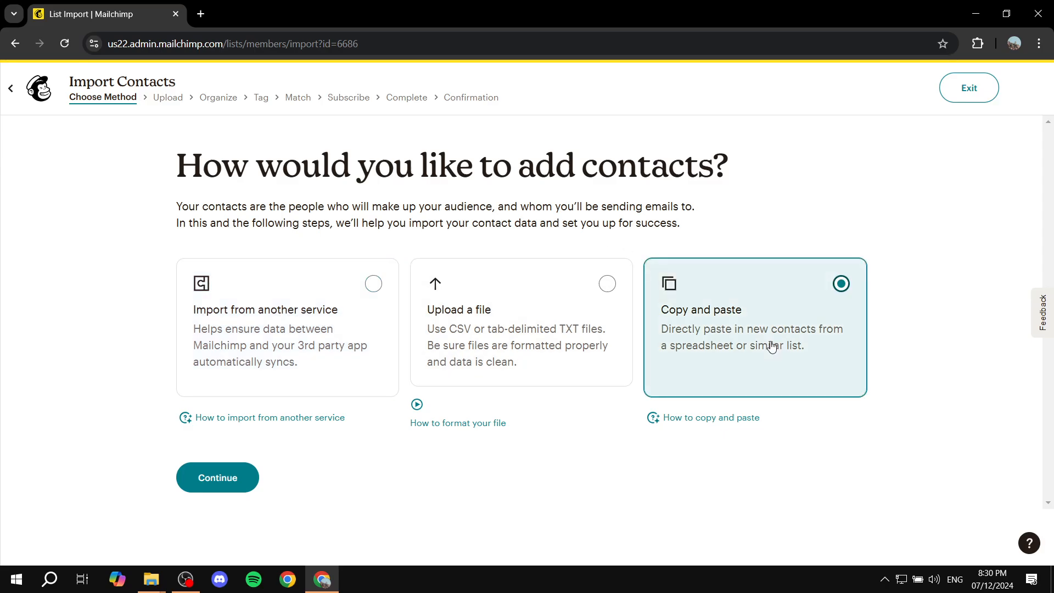
left_click(593, 332)
left_click(318, 330)
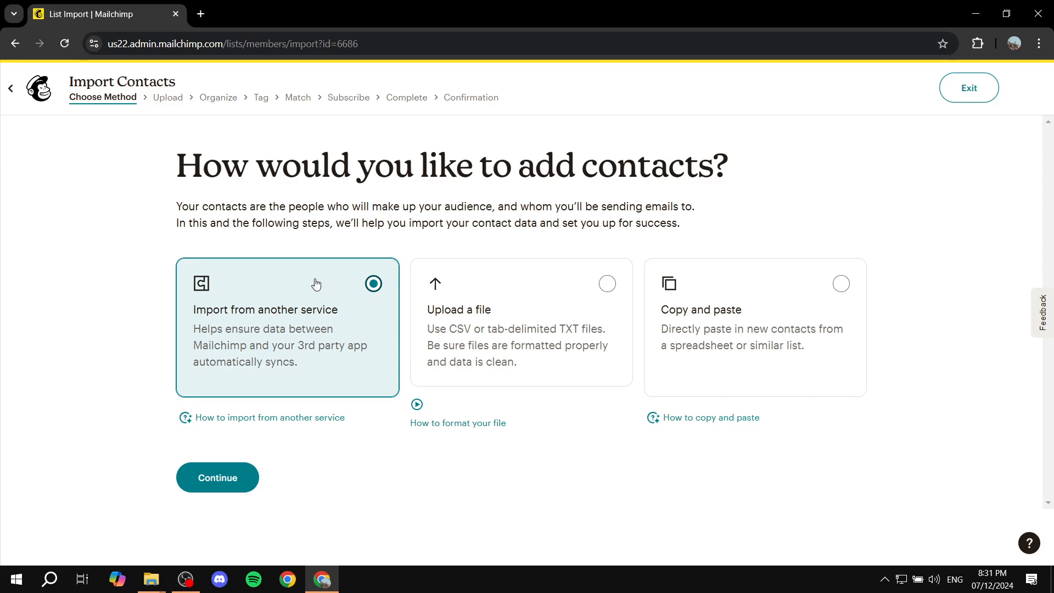
left_click(523, 306)
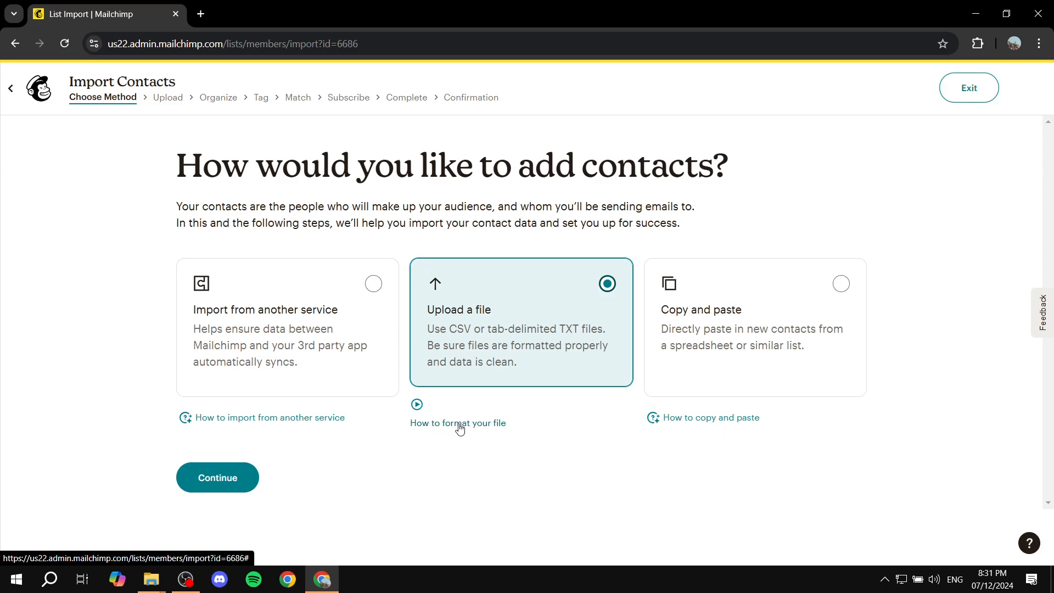
left_click(717, 336)
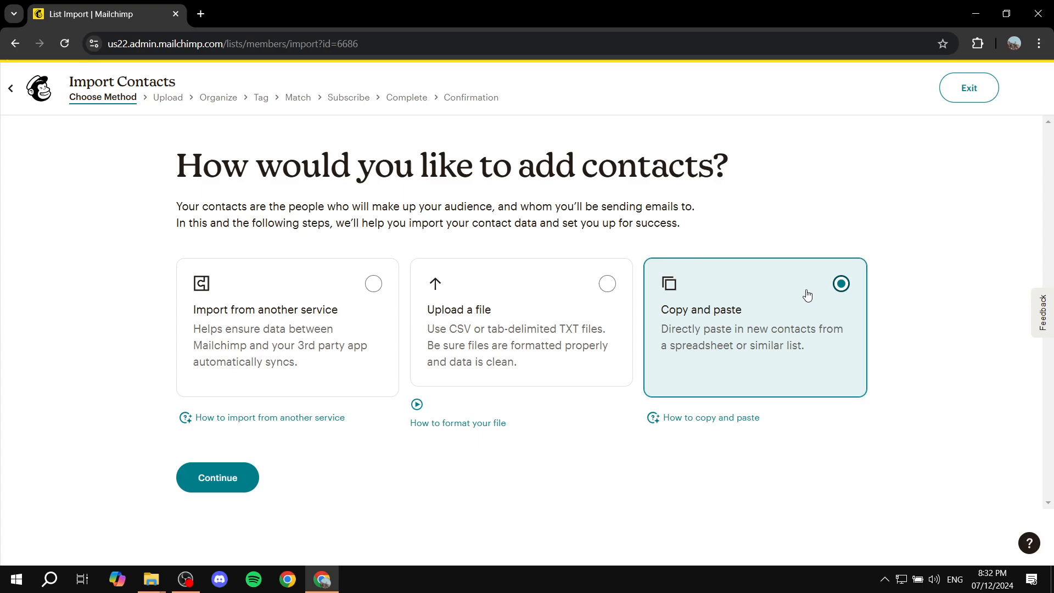
left_click(624, 345)
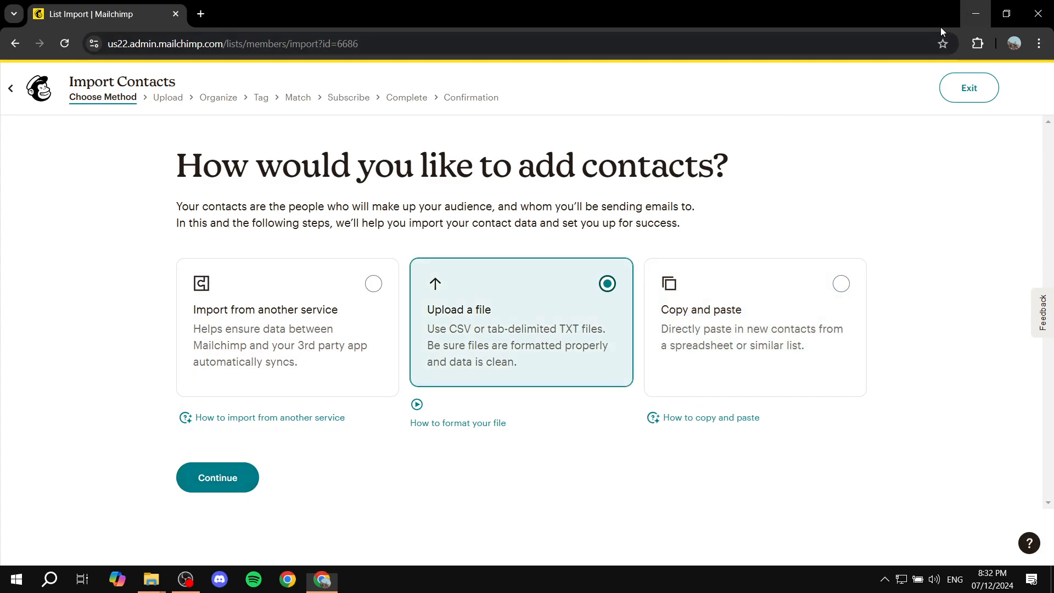
Look at the sample Mailchimp import CSV file on the desktop and return to the contact import page
left_click(976, 14)
left_click(442, 242)
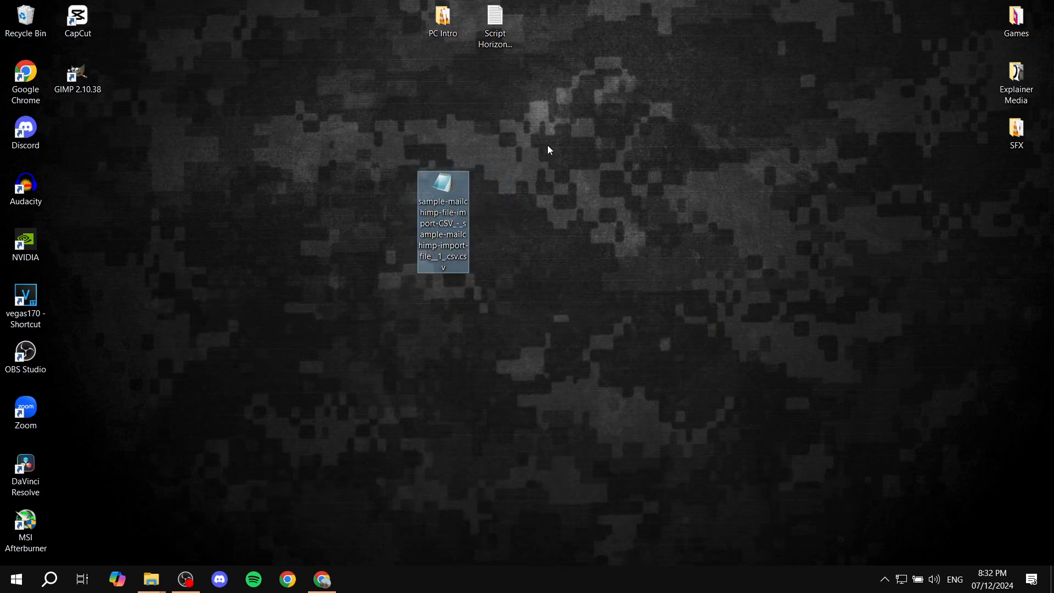
left_click(318, 581)
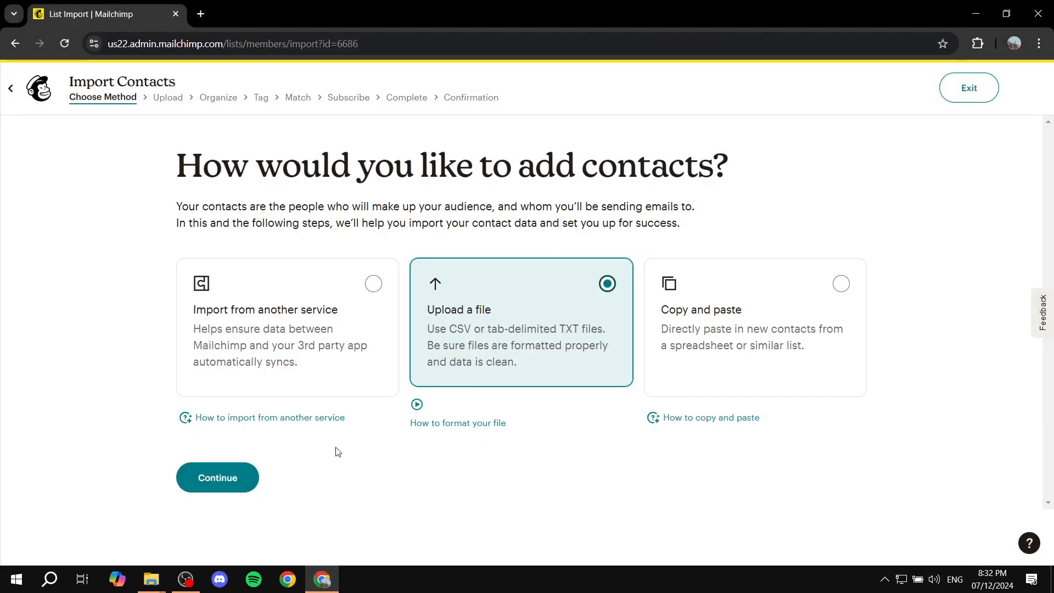
Upload sample-mailchimp-file-import-CSV_-_sample-mailchimp-import-file__1_.csv.csv from the Desktop folder and proceed to organizing the contacts
left_click(219, 482)
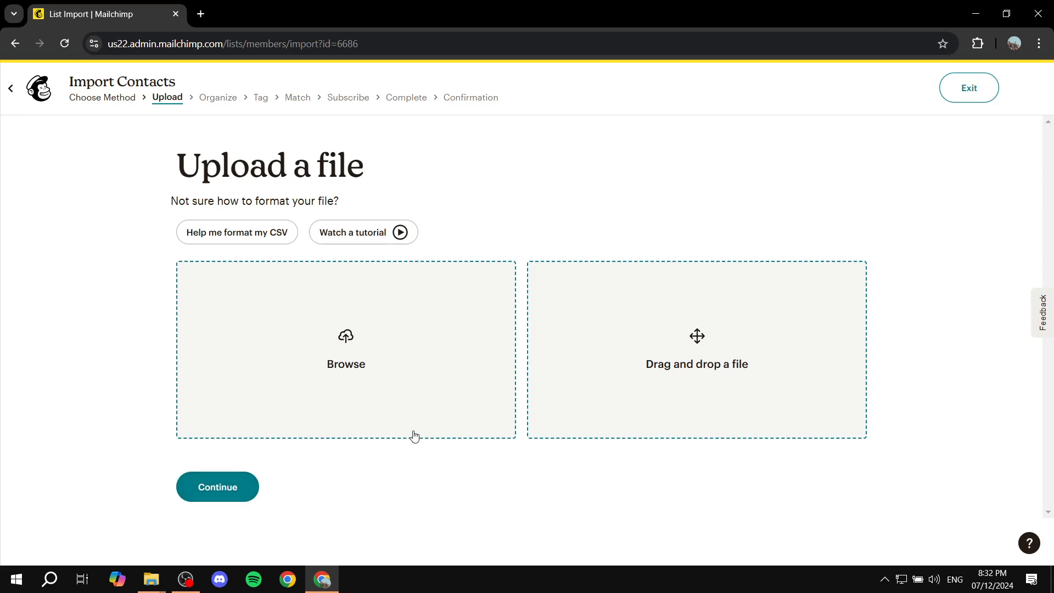
left_click(346, 336)
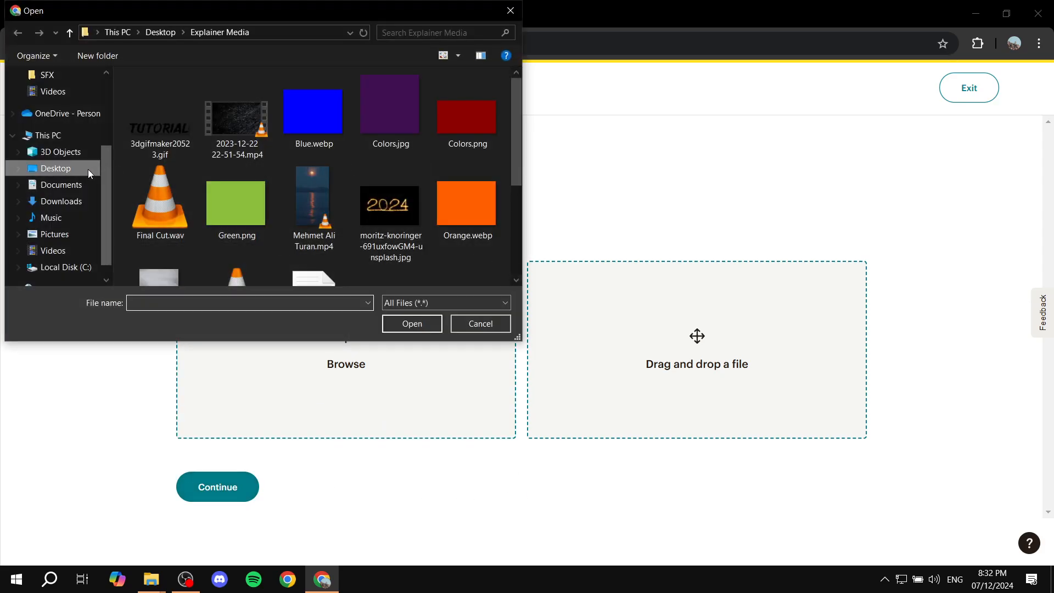
left_click(55, 168)
left_click(387, 177)
double_click(398, 197)
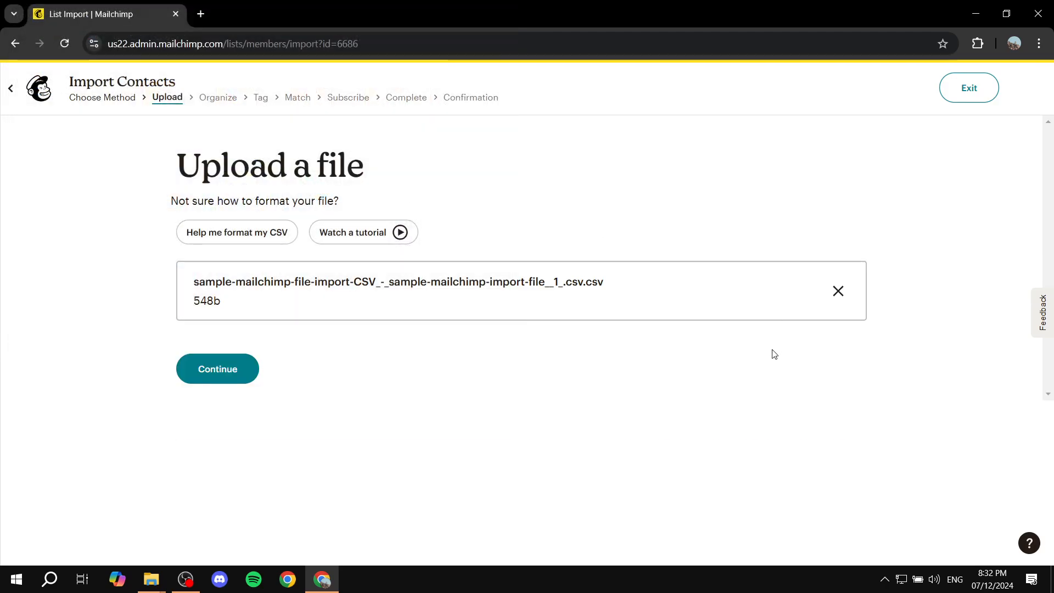
left_click(235, 369)
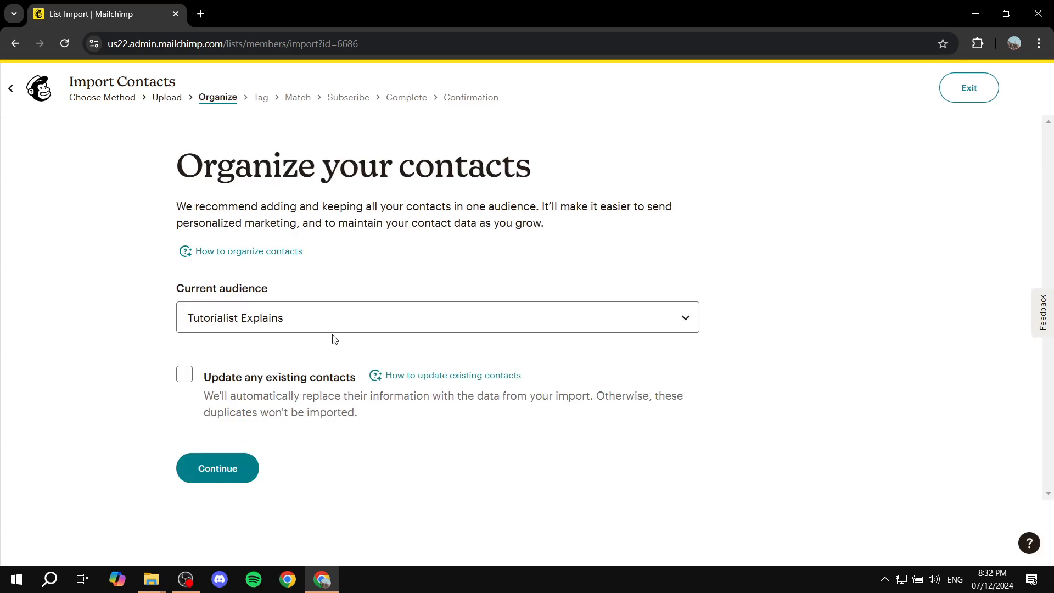
Accept the default audience and column matching for the import, leaving existing contacts not updated and no tags added
left_click_drag(170, 286, 325, 288)
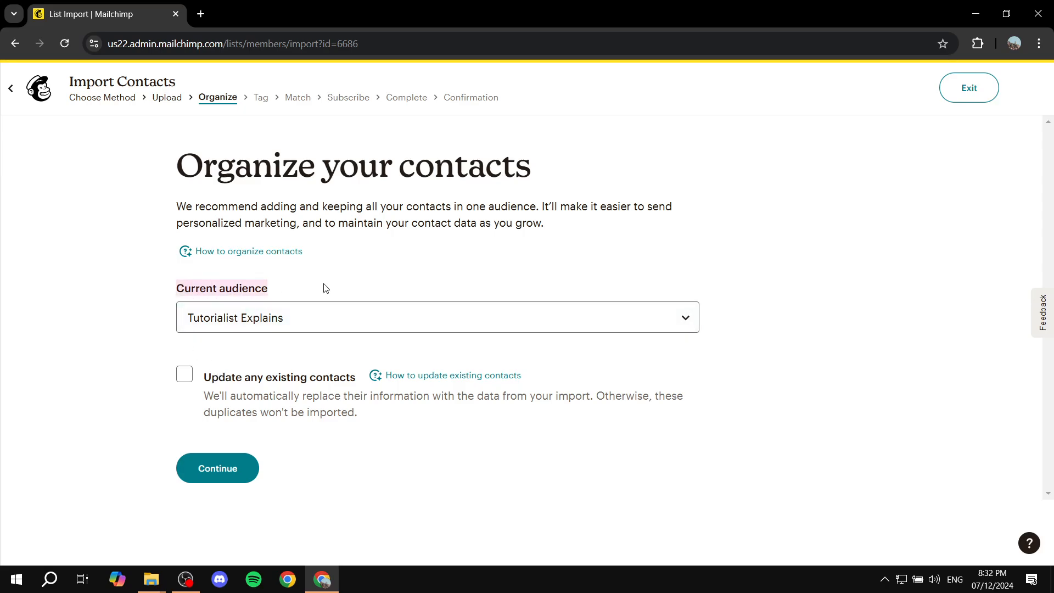
left_click(327, 288)
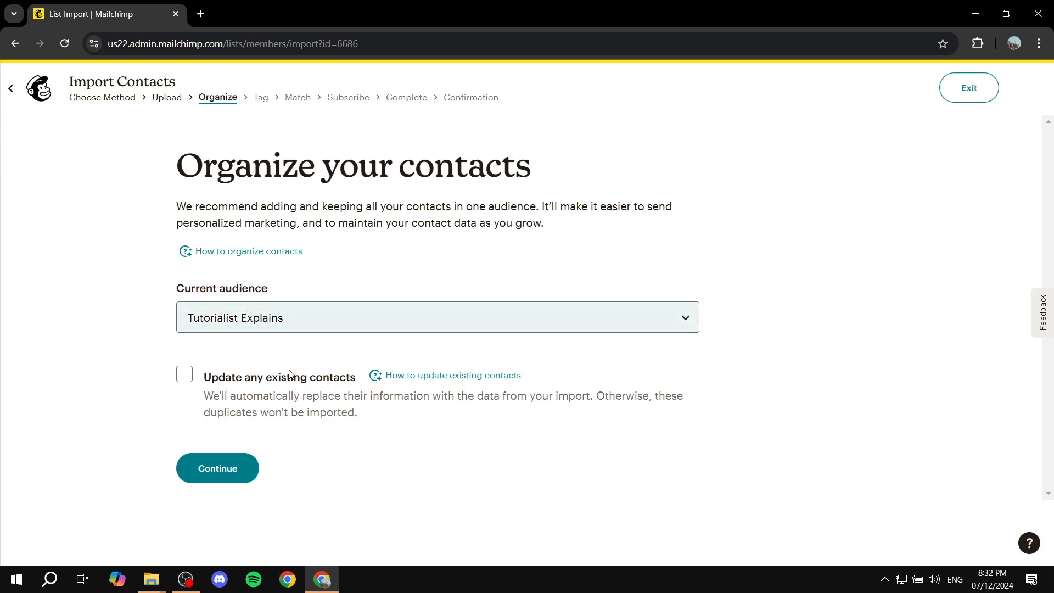
left_click(234, 466)
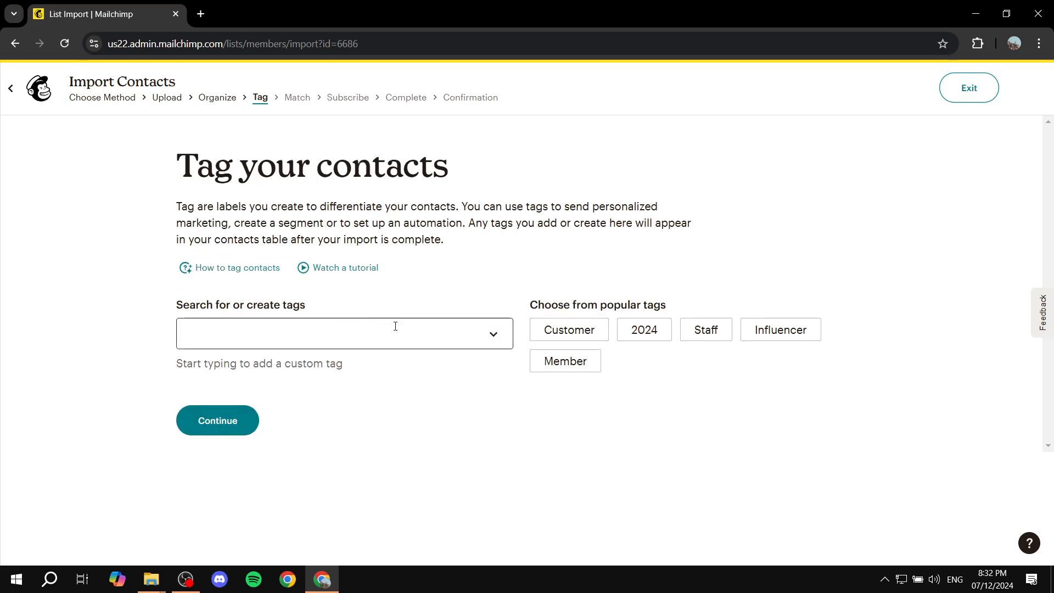
left_click(202, 428)
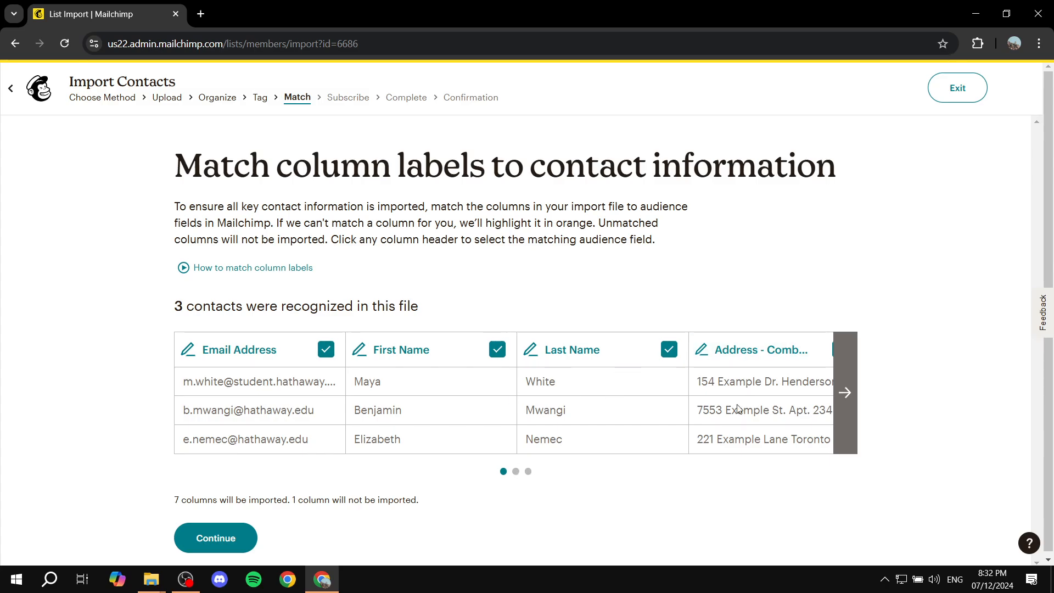
left_click(223, 535)
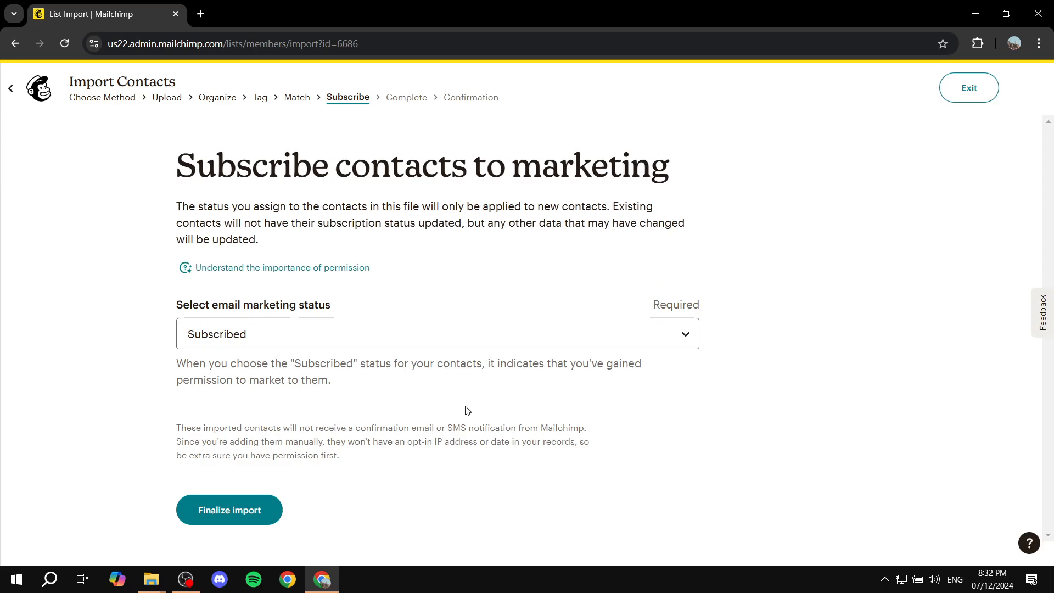
Complete the contact import with the email marketing status kept as Subscribed, and return to the email draft's setup page
left_click_drag(178, 308, 380, 296)
left_click(380, 296)
left_click(435, 338)
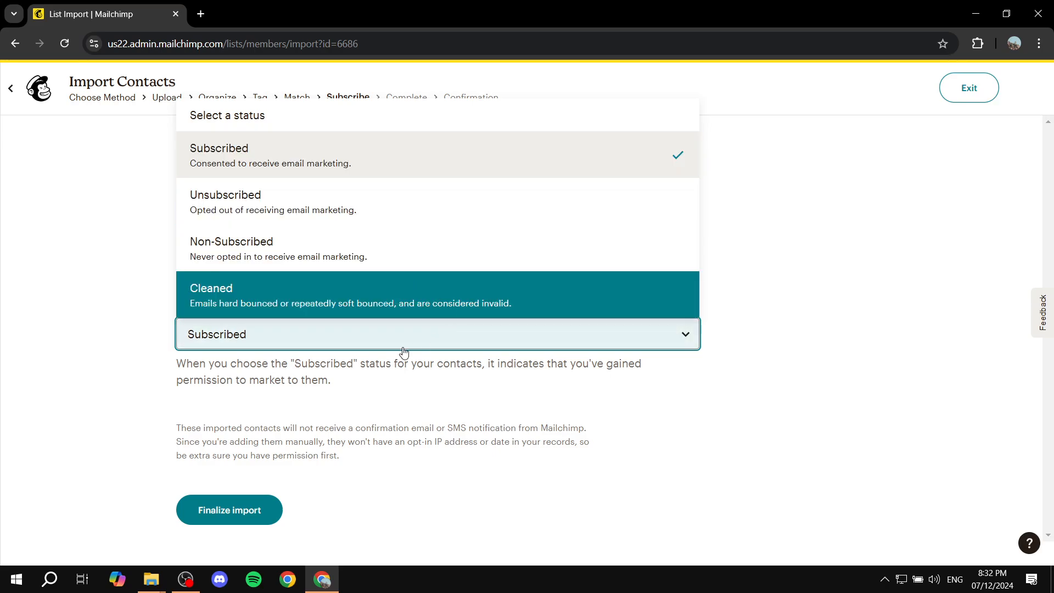
left_click(358, 333)
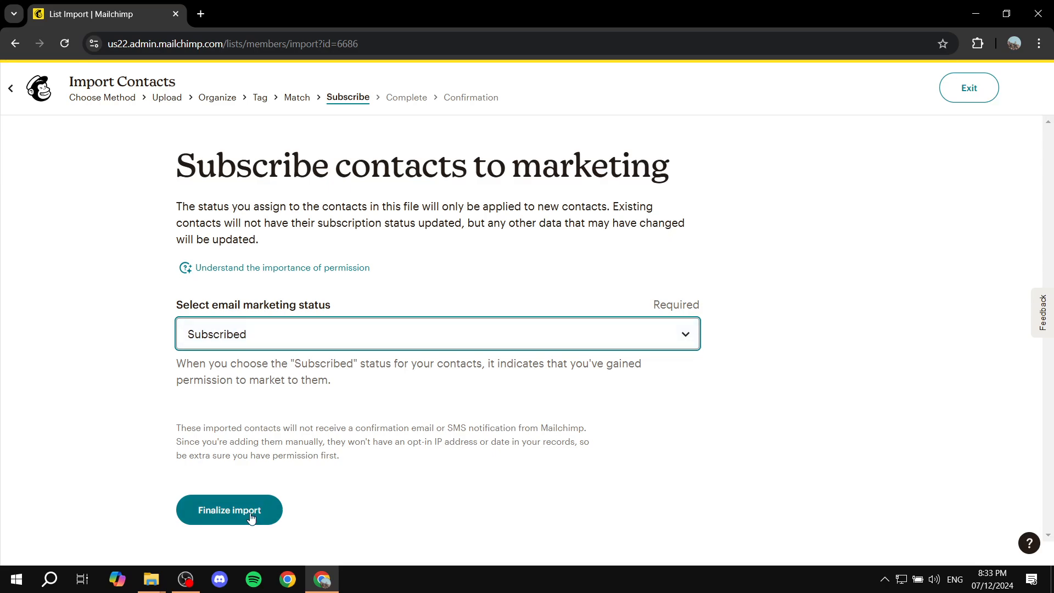
left_click(250, 513)
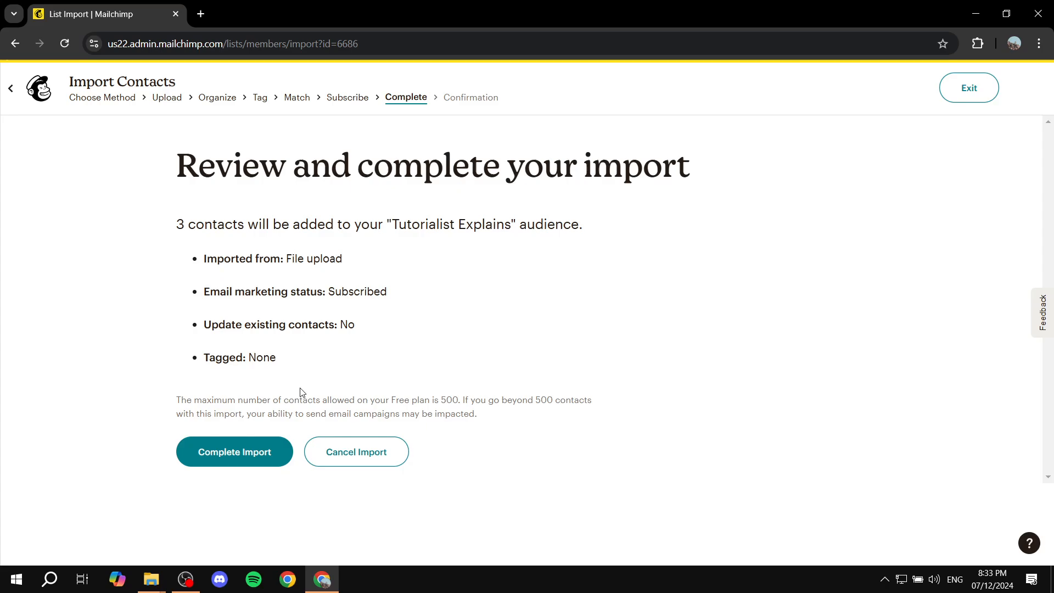
left_click(247, 448)
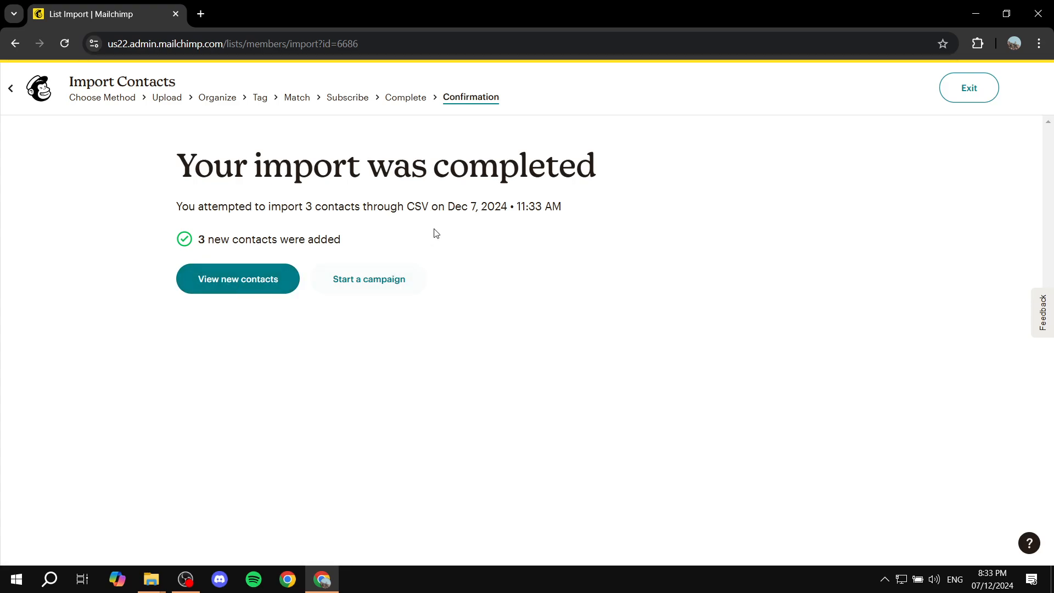
left_click(11, 88)
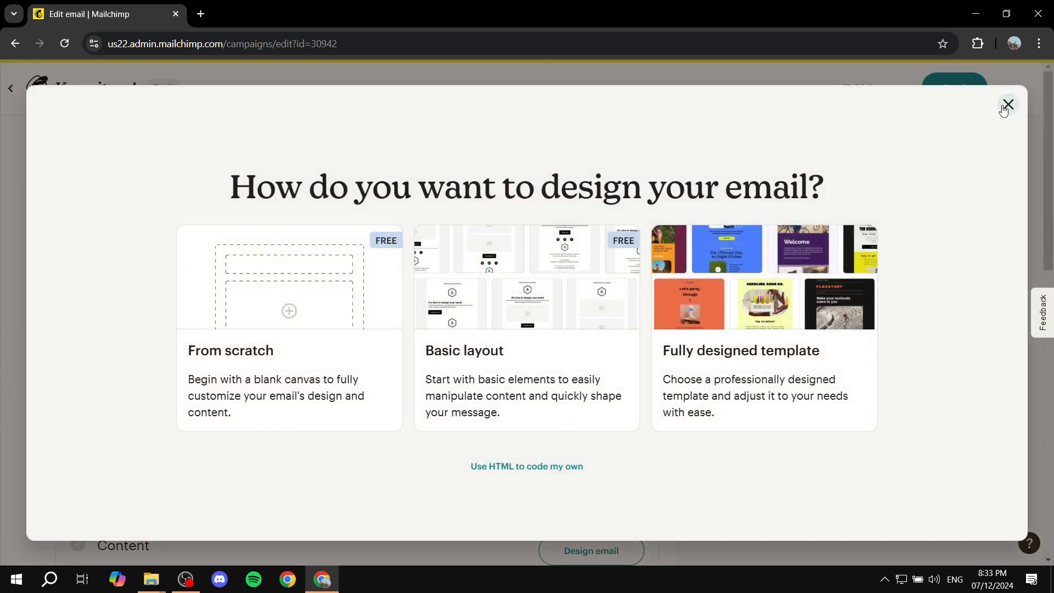
left_click(1009, 103)
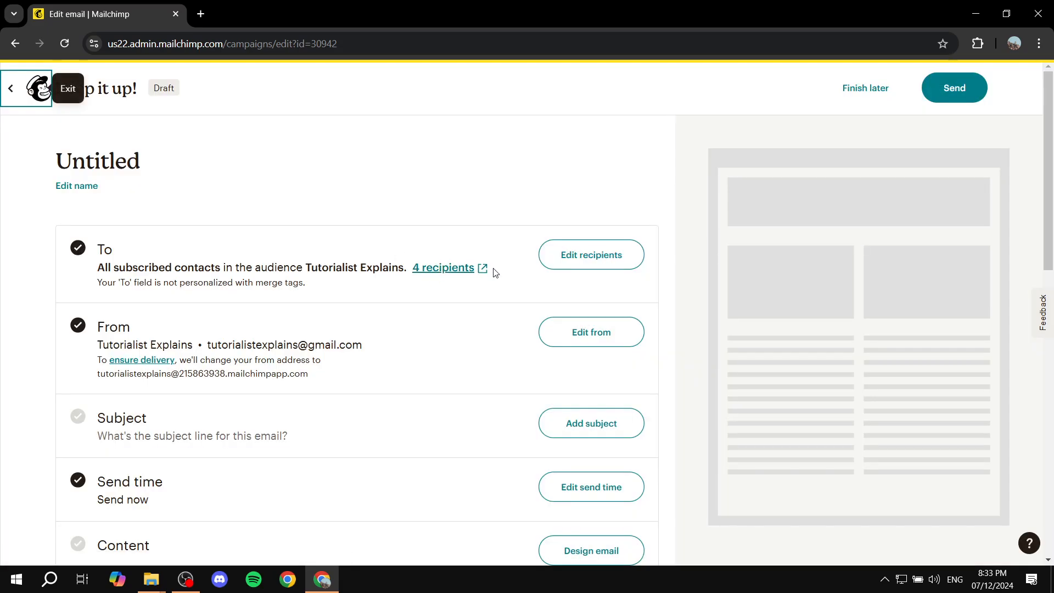